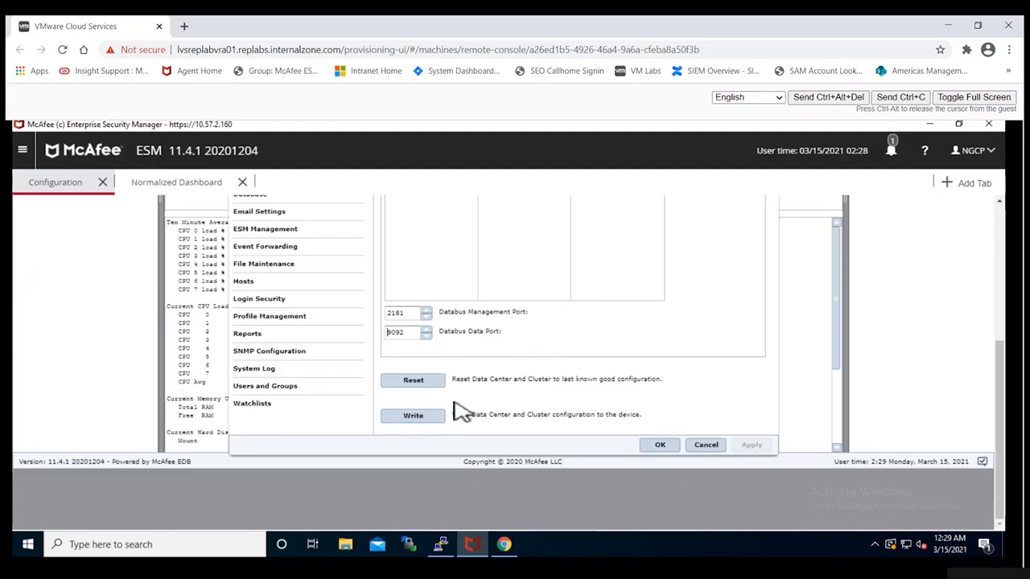
- Write the data center and cluster configuration to the device, accepting the cluster settings change
left_click(426, 417)
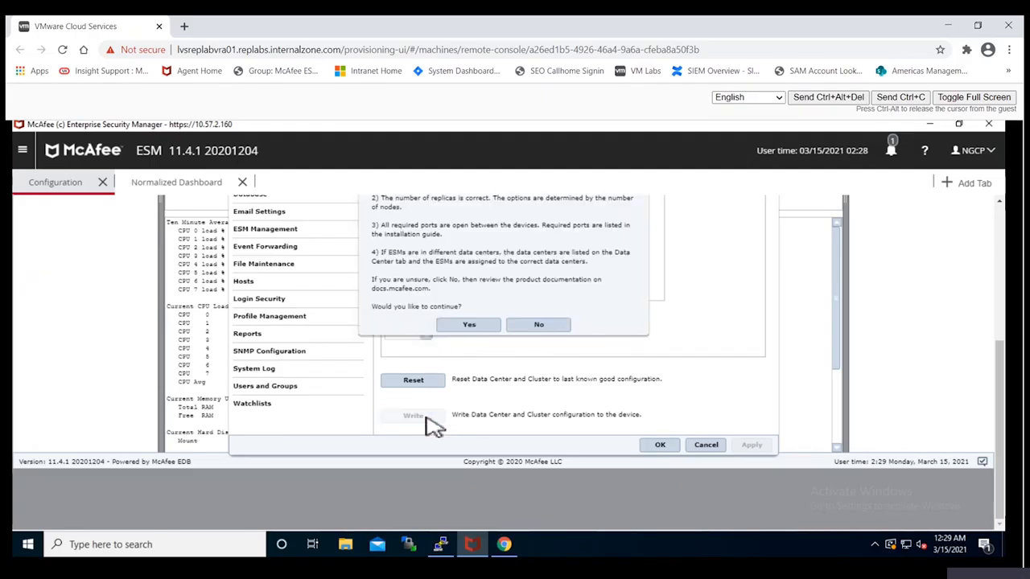
scroll(660, 409, "up", 3)
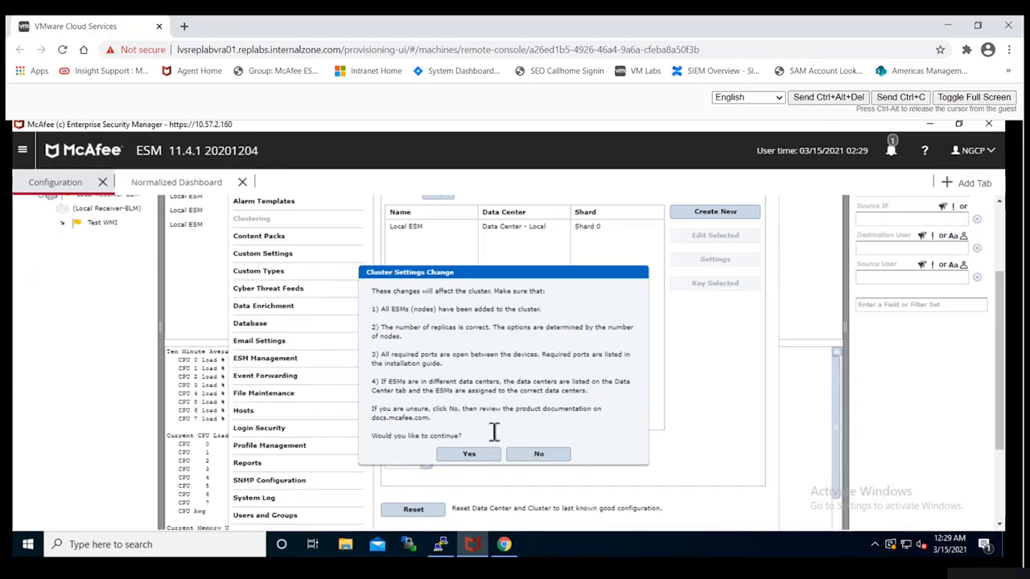
left_click(473, 457)
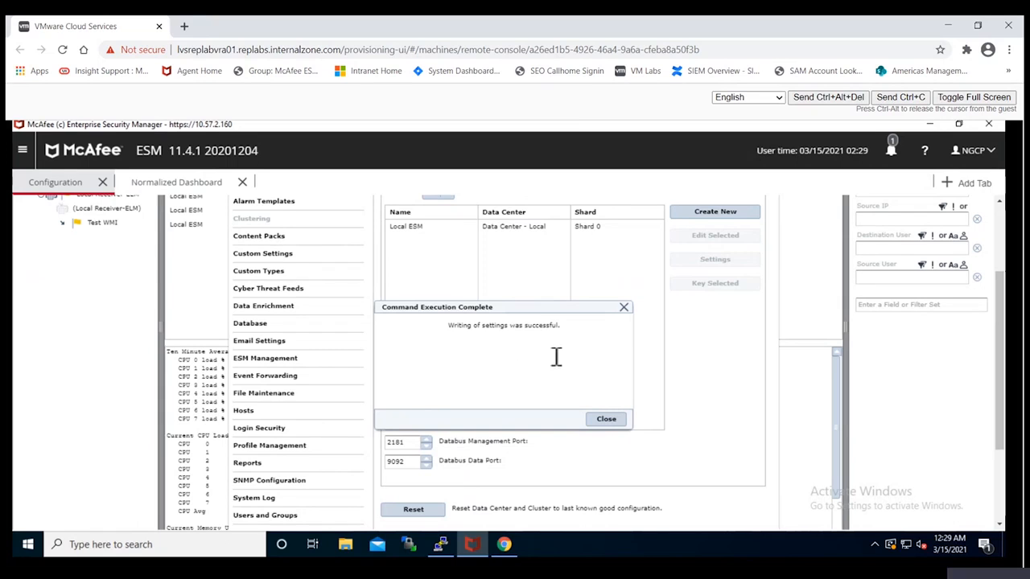
left_click(605, 420)
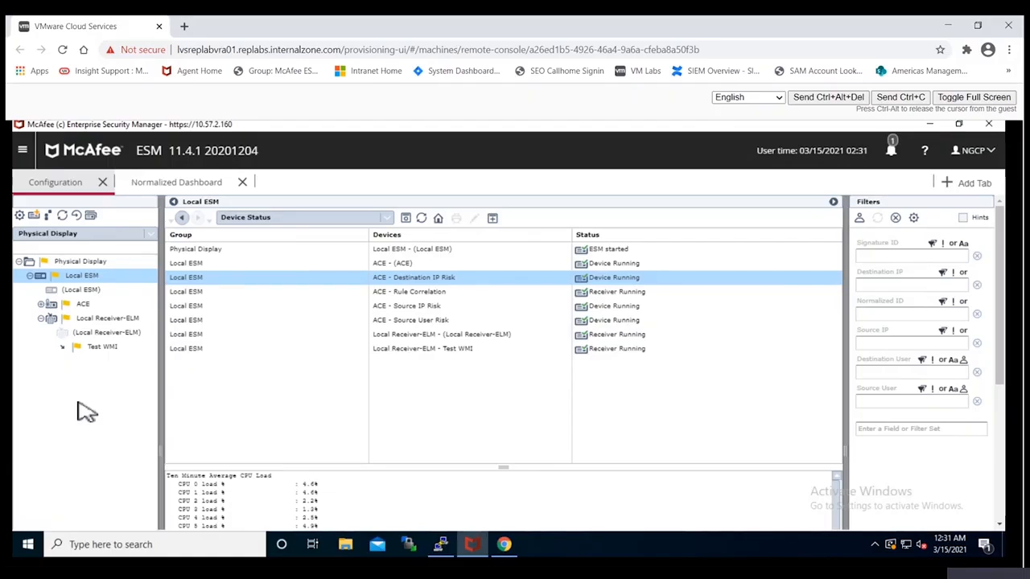
- Key the ACE device from its Key Management properties, entering and confirming a new root password
left_click(84, 306)
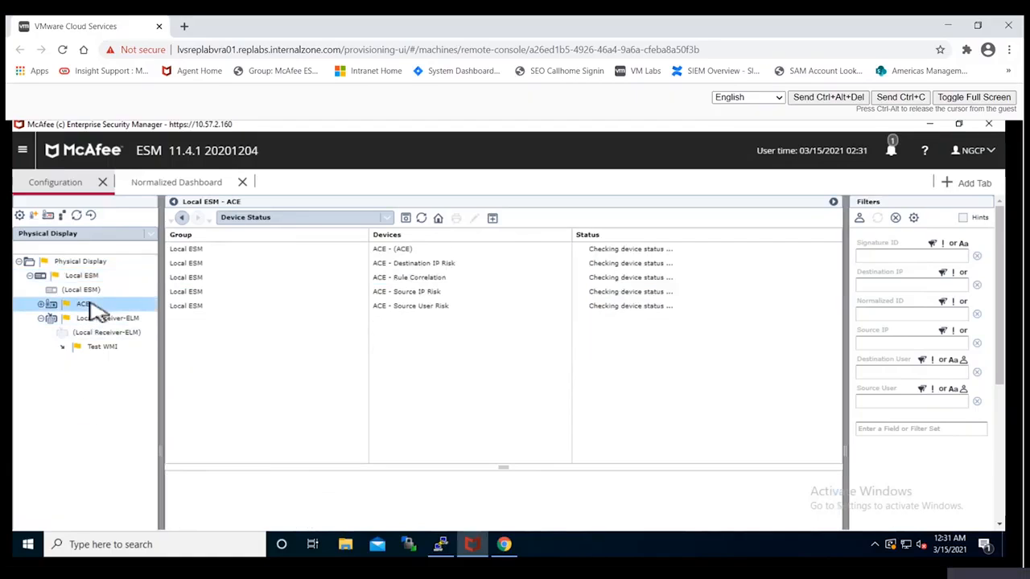
left_click(19, 215)
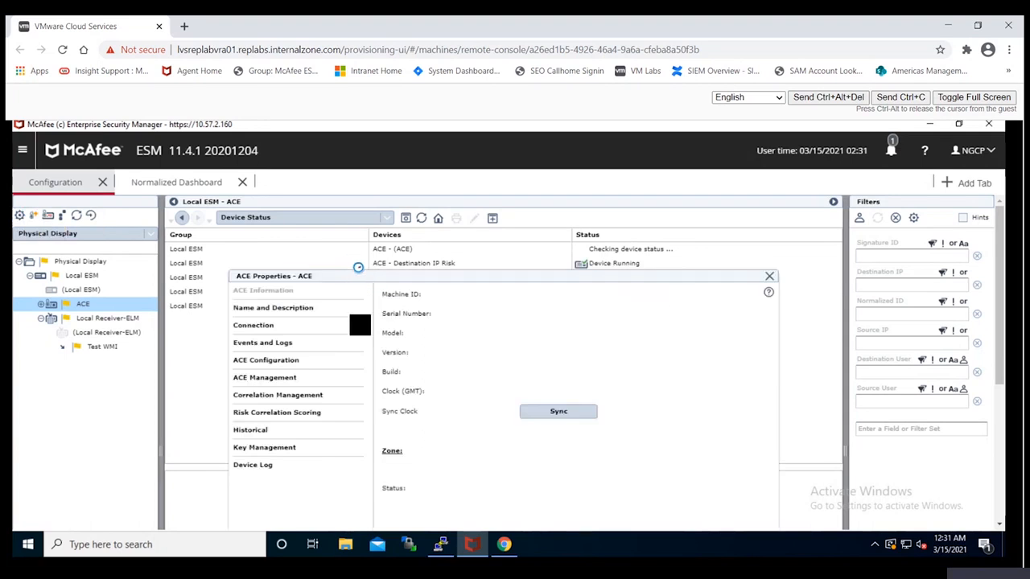
left_click(278, 448)
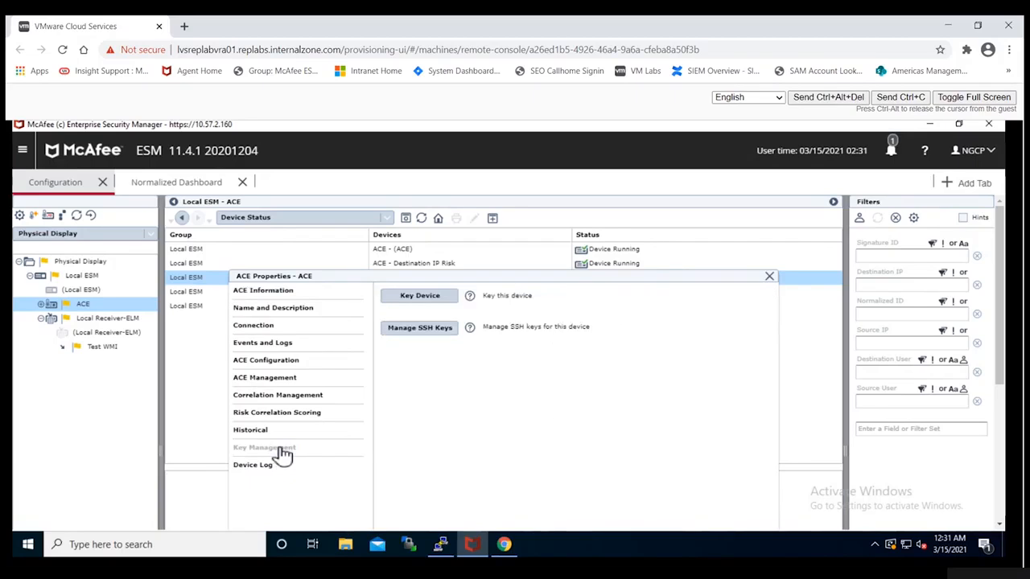
left_click(425, 299)
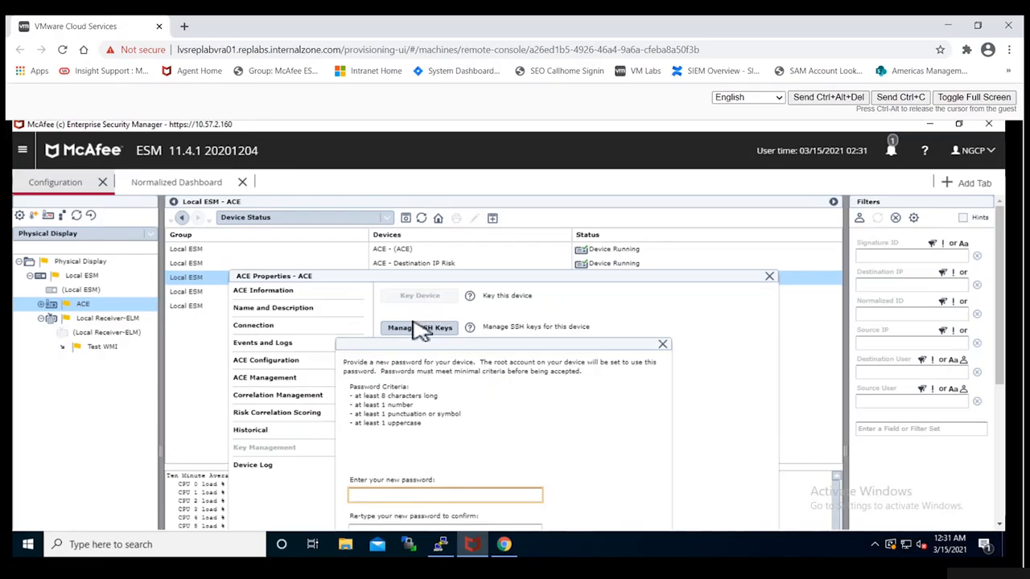
scroll(422, 342, "down", 1)
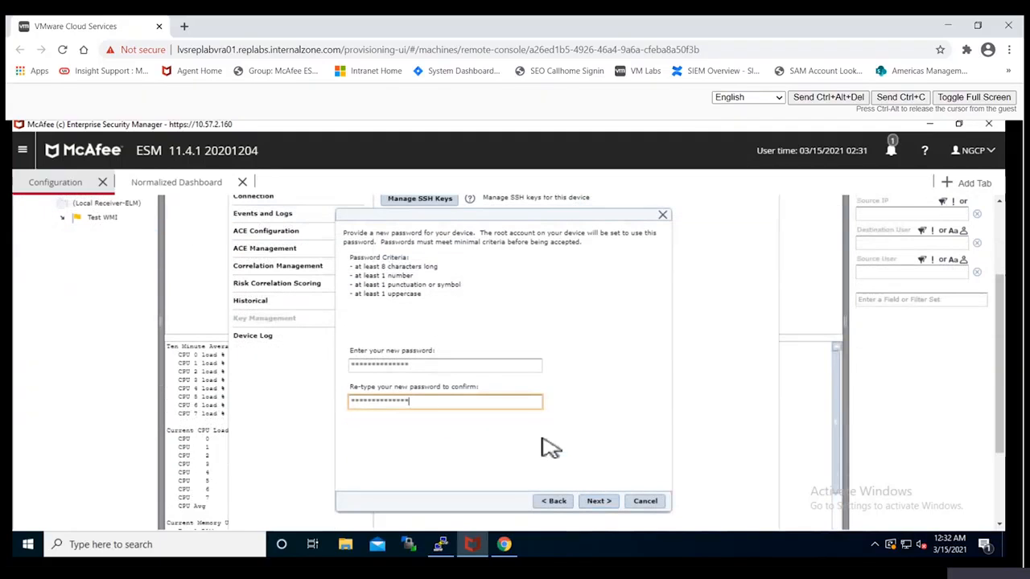
left_click(600, 501)
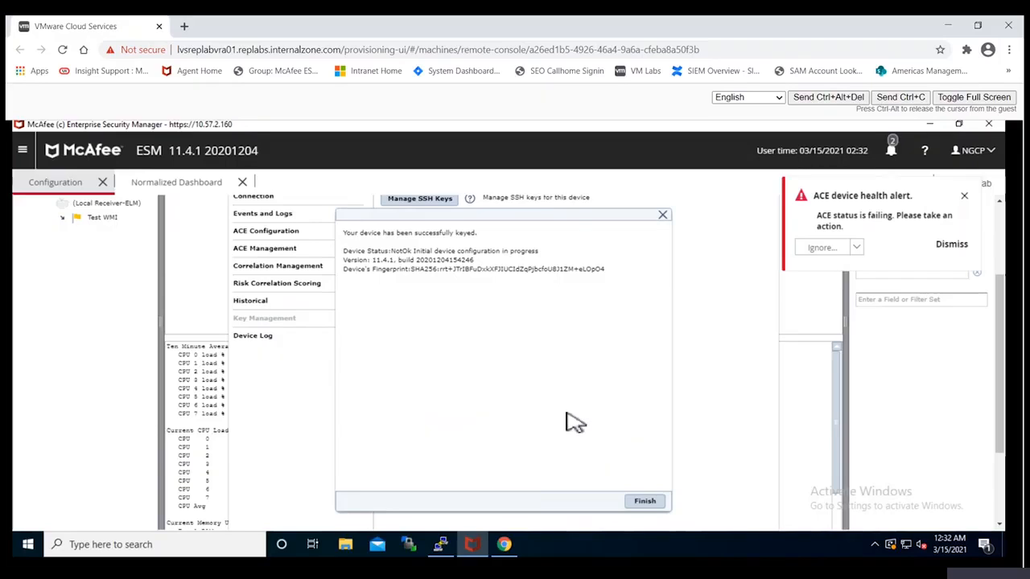
left_click(651, 503)
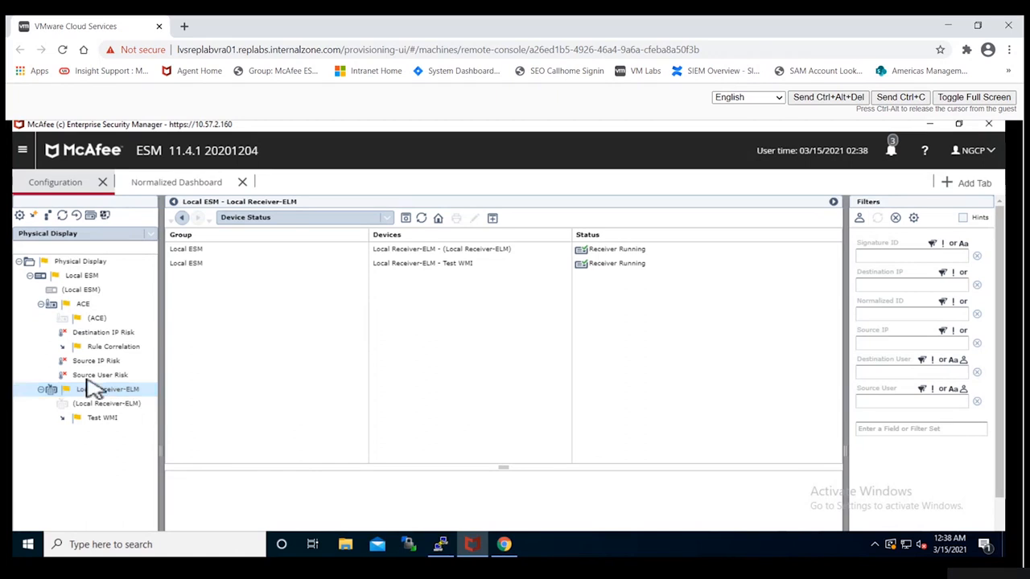
- In the Local Receiver-ELM data sources, turn parsing for Test WMI off and back on to allow rewriting the settings
left_click(19, 216)
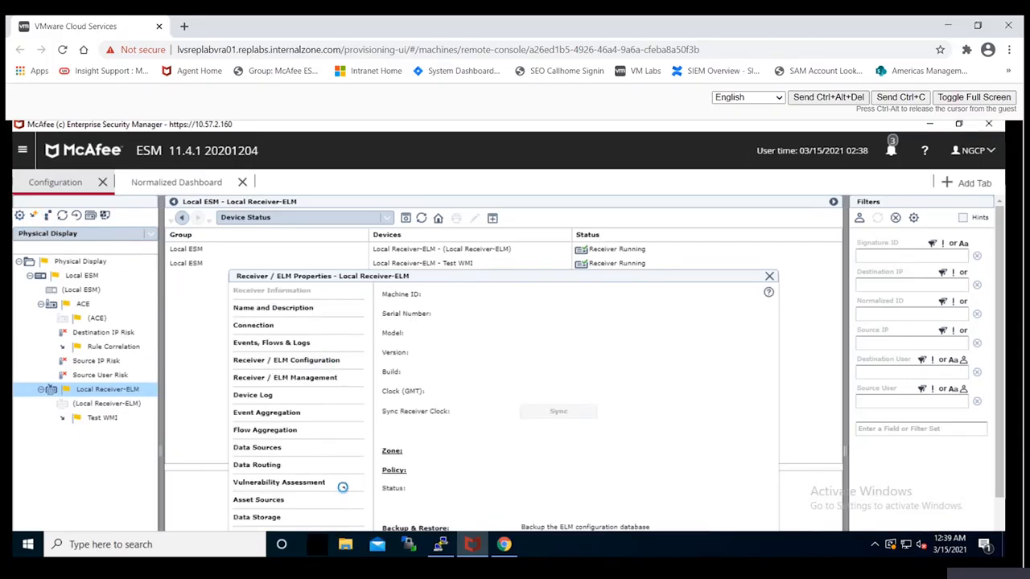
left_click(259, 447)
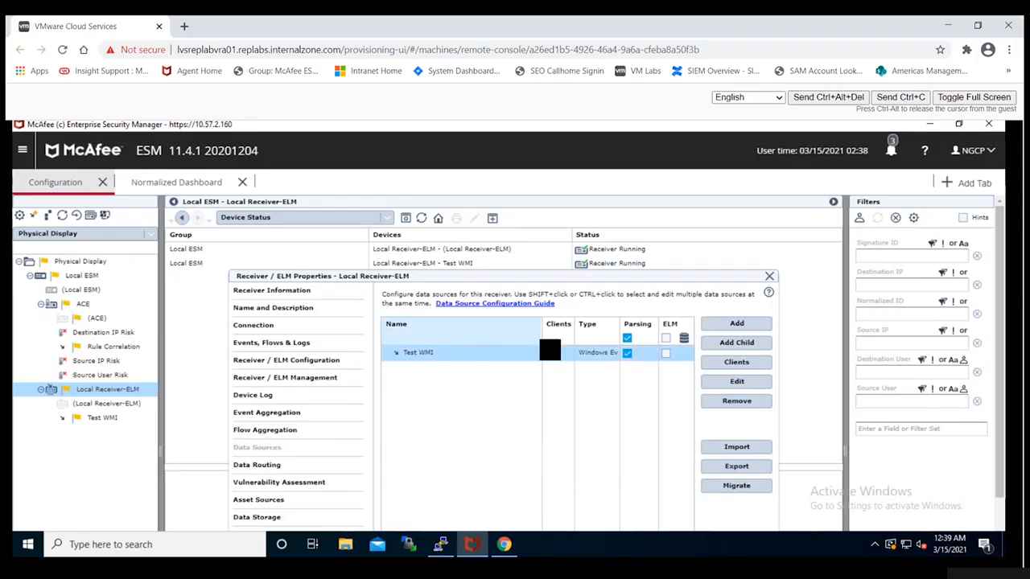
scroll(552, 349, "down", 5)
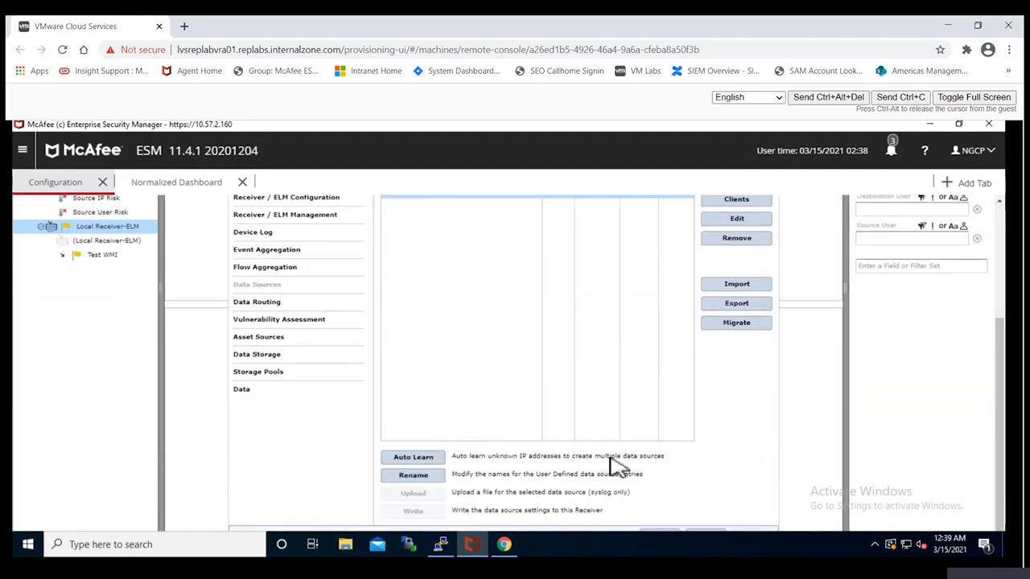
scroll(665, 456, "up", 2)
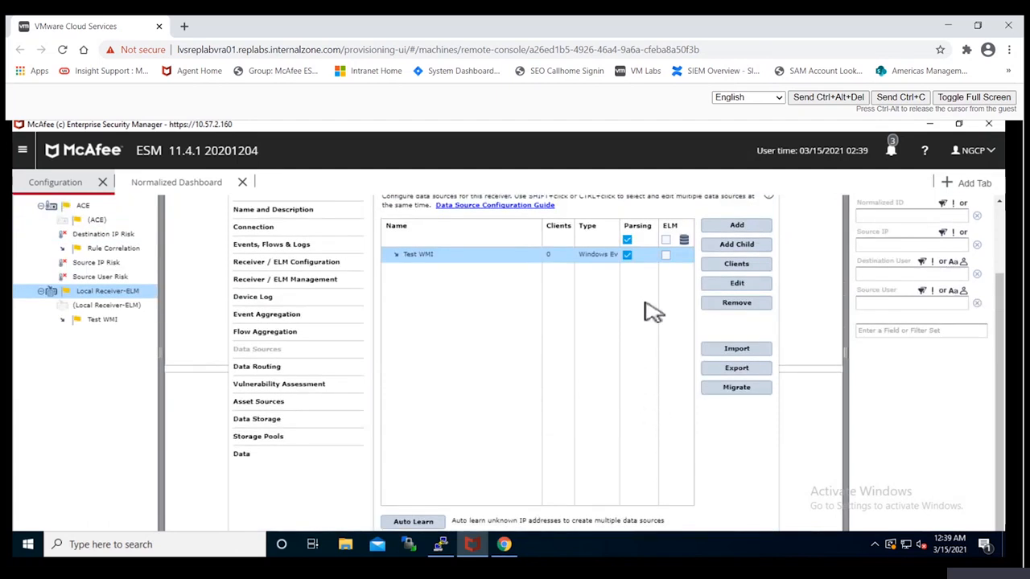
left_click(629, 256)
left_click(628, 256)
scroll(519, 387, "down", 2)
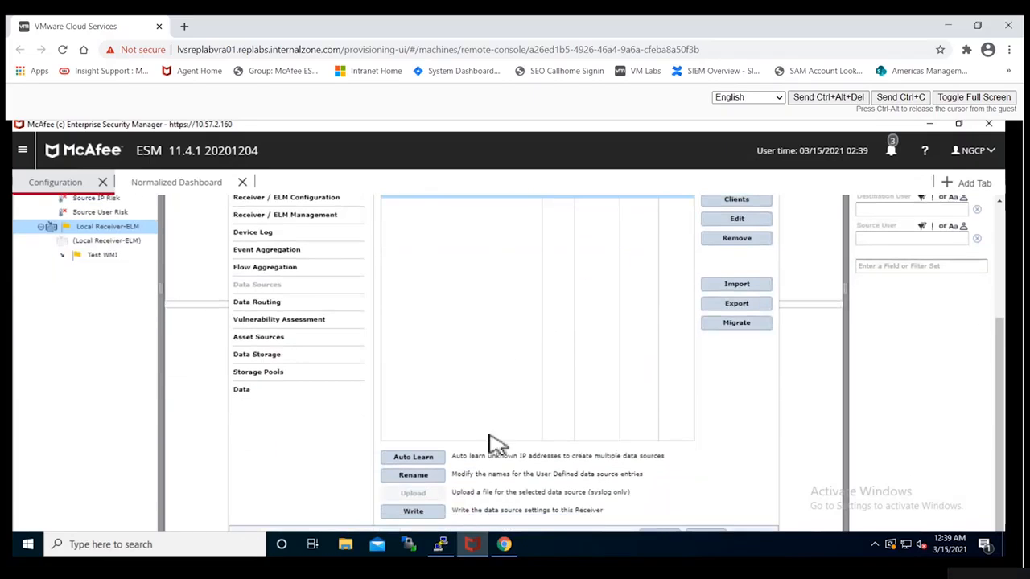
- Write the data source settings to the receiver and roll out the policy to all devices now
left_click(434, 513)
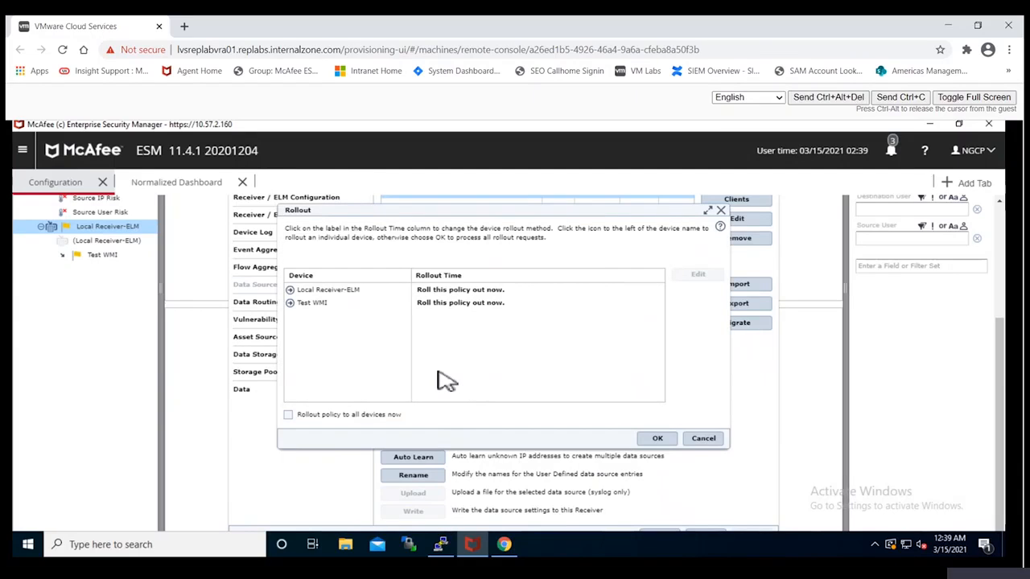
left_click(312, 413)
left_click(655, 441)
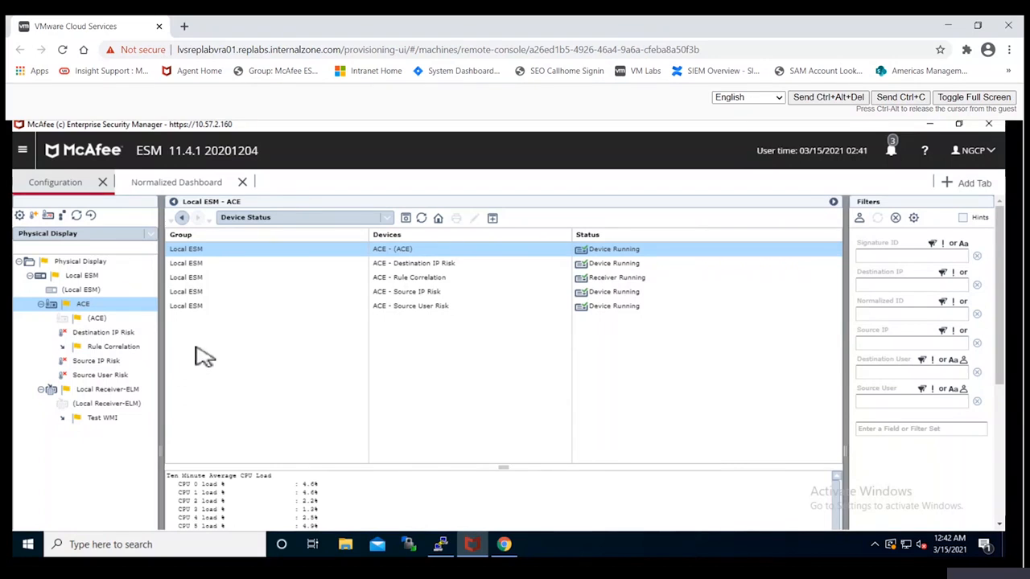
- In the ACE's Correlation Management, disable and re-enable the Rule Correlation manager
left_click(20, 217)
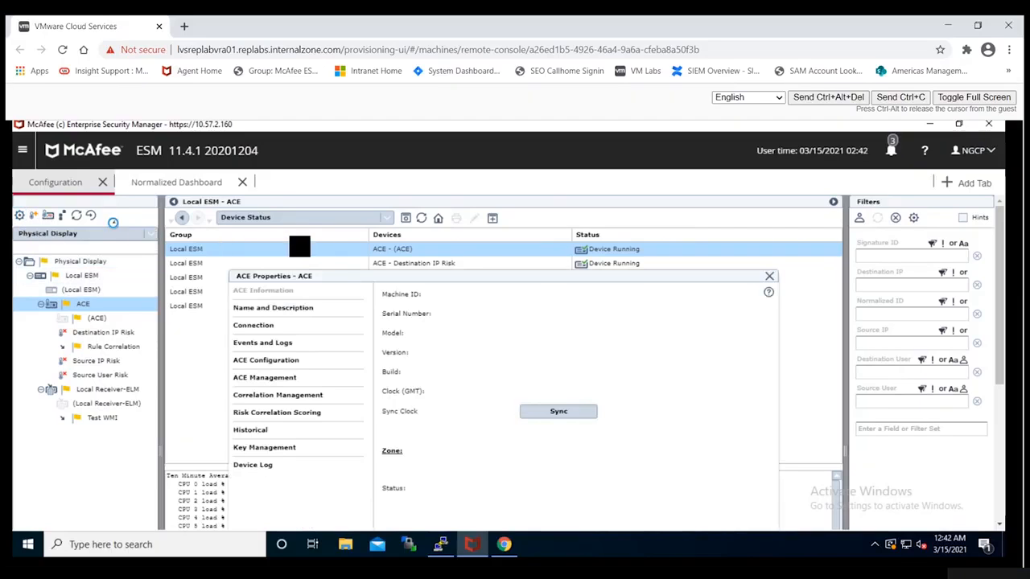
left_click(321, 398)
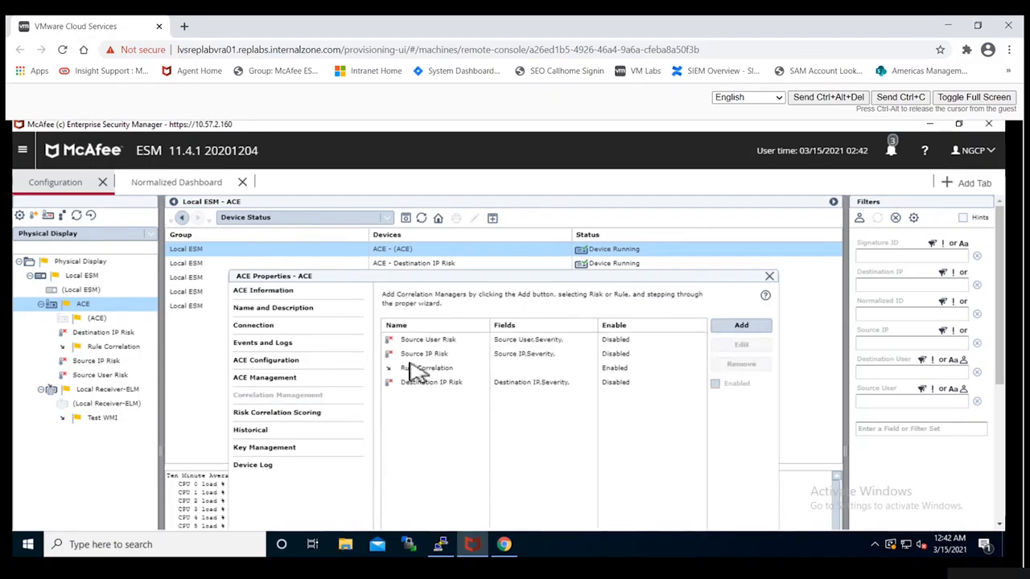
scroll(525, 388, "down", 5)
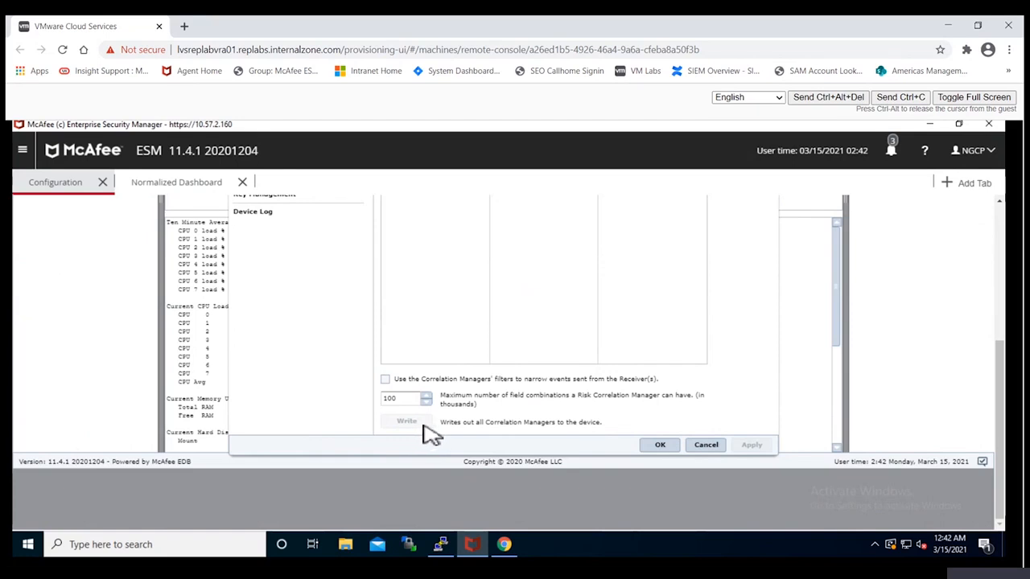
scroll(521, 413, "up", 5)
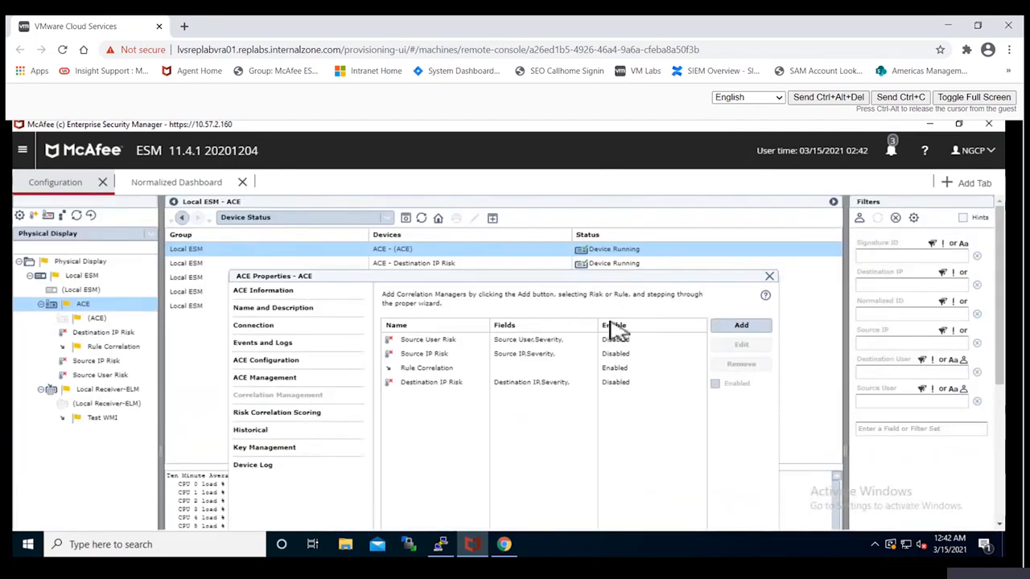
left_click(445, 369)
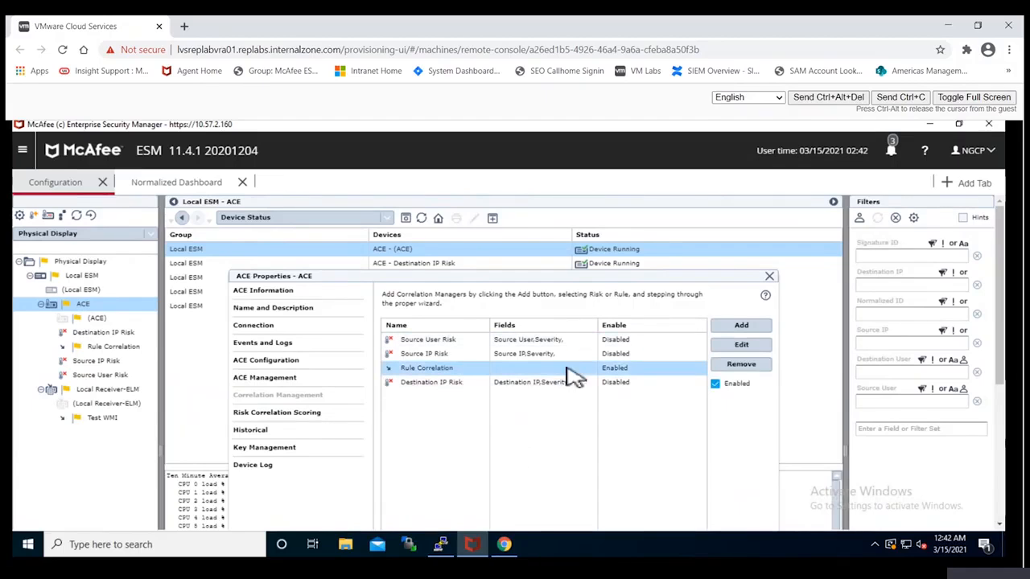
left_click(719, 386)
left_click(650, 371)
left_click(718, 386)
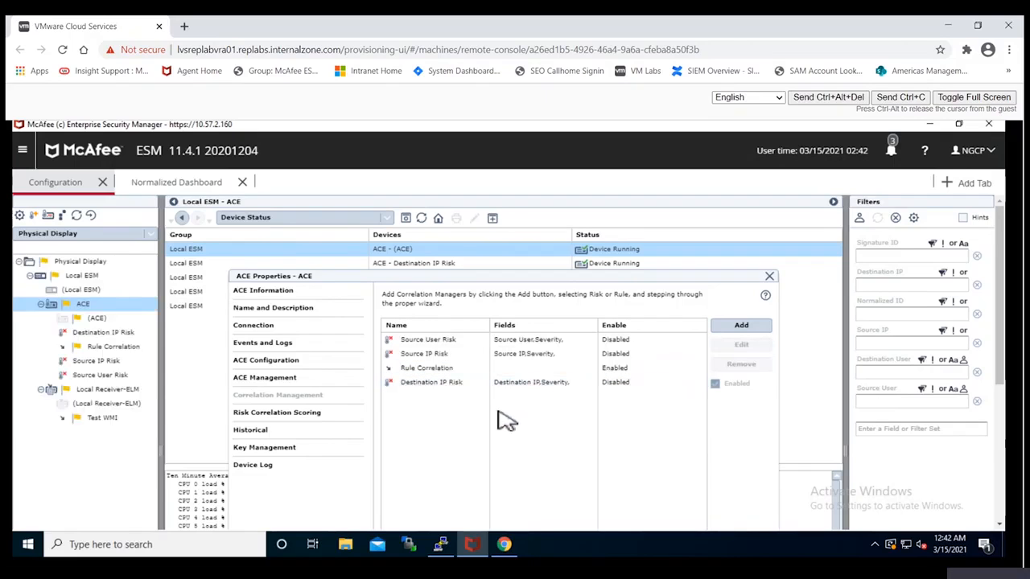
- Write out all correlation managers to the ACE and roll out the policy to all devices now
scroll(498, 411, "down", 4)
left_click(416, 422)
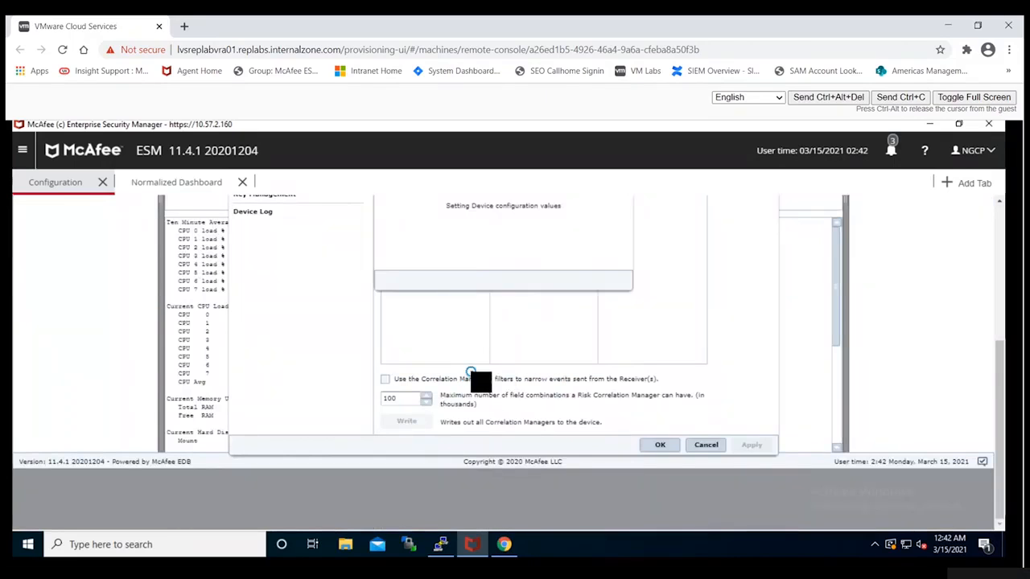
scroll(471, 373, "up", 1)
scroll(471, 373, "up", 1)
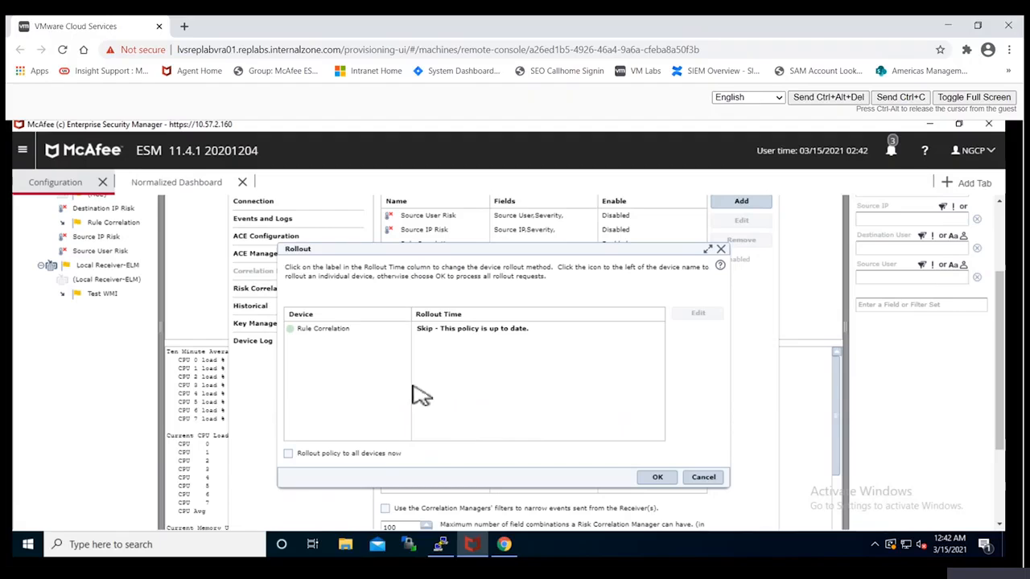
left_click(324, 454)
left_click(657, 480)
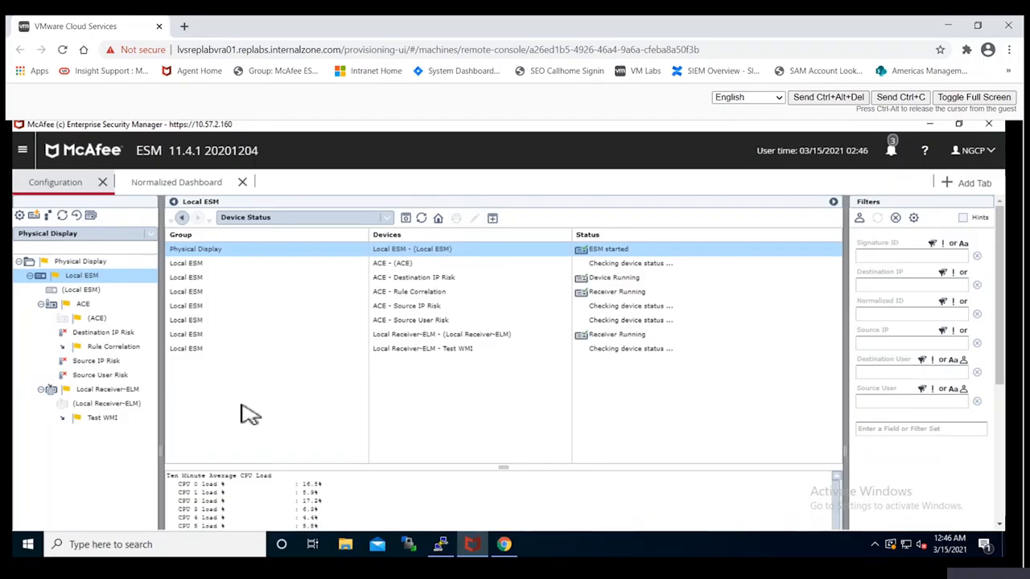
- Check the Local ESM's system information, including version, build and database status
left_click(18, 214)
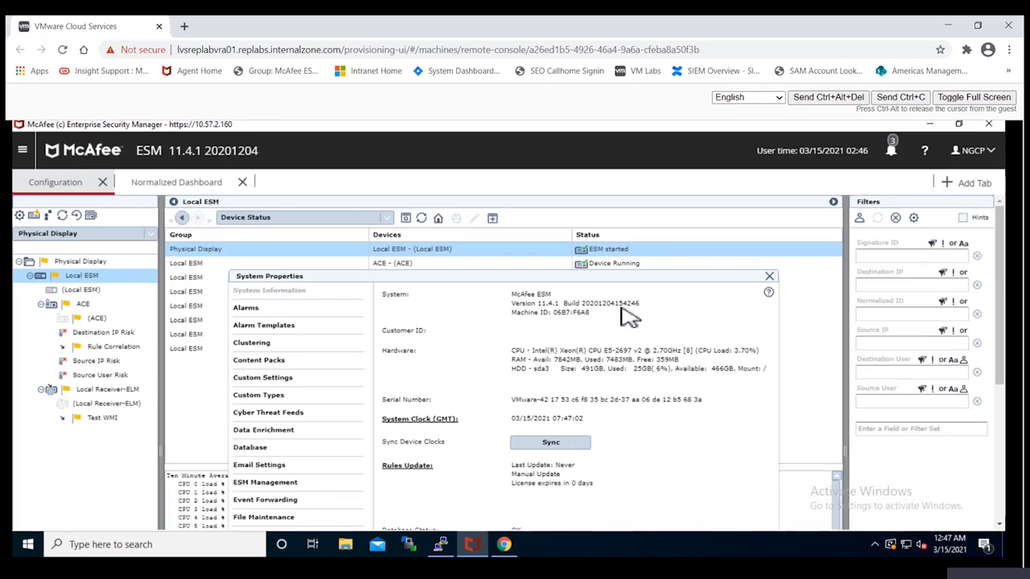
scroll(629, 317, "down", 3)
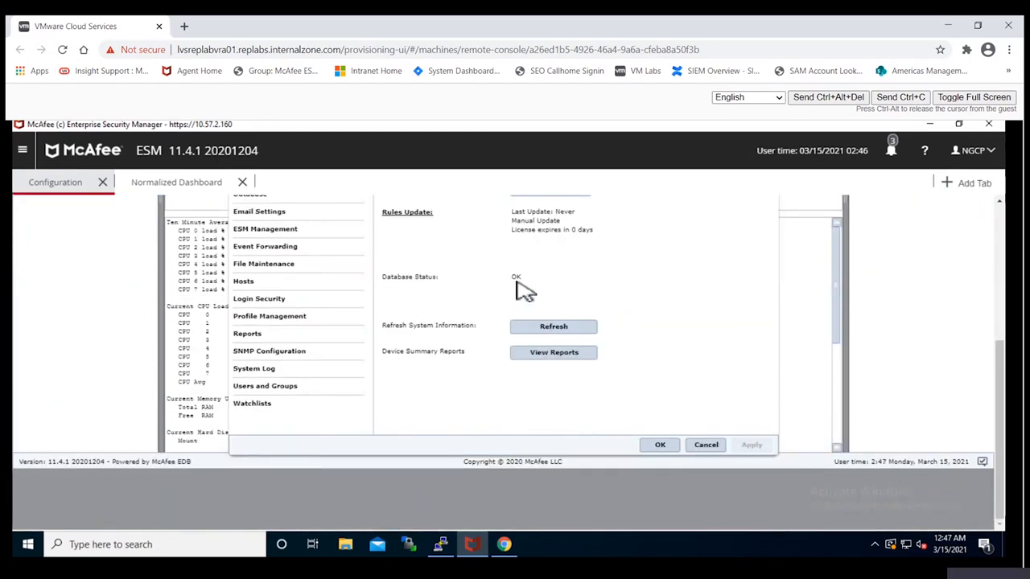
scroll(596, 326, "up", 3)
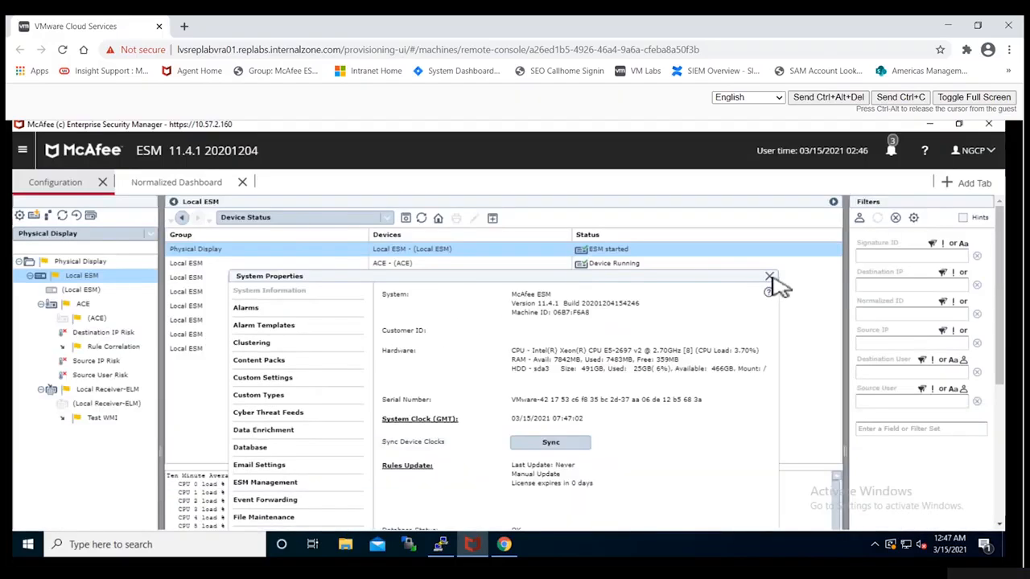
left_click(770, 278)
- Open the properties of the ACE device
left_click(83, 303)
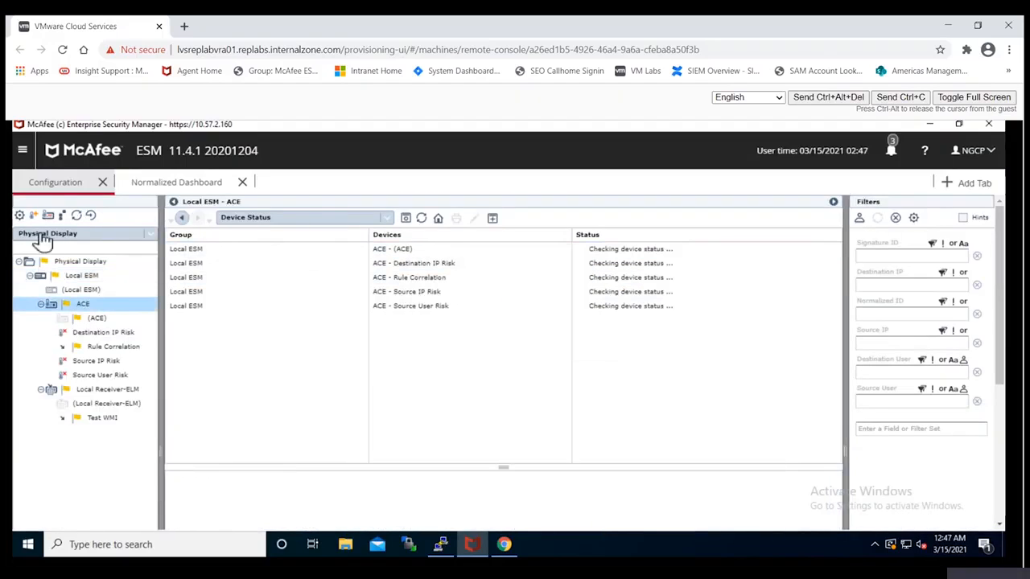
left_click(20, 215)
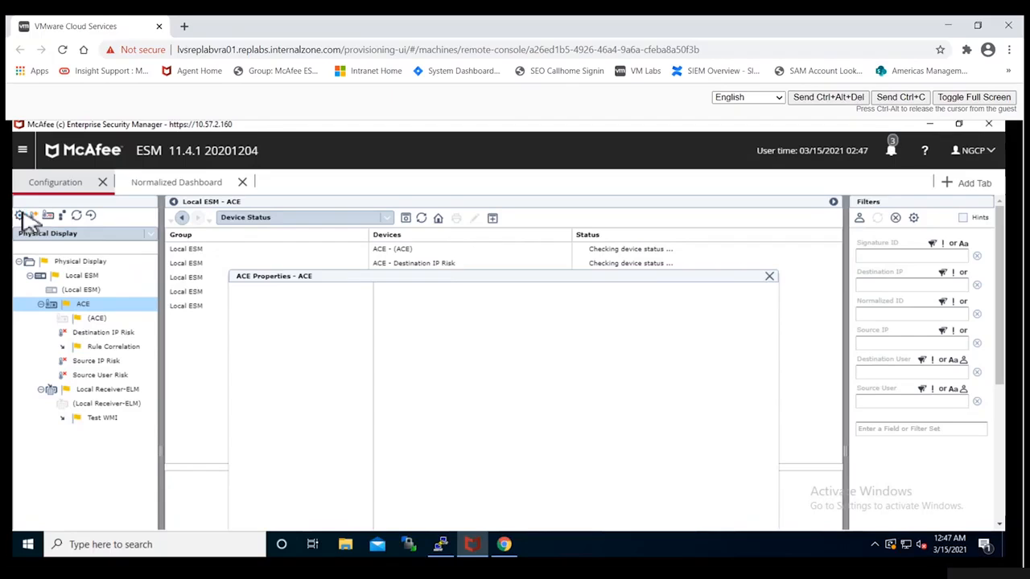